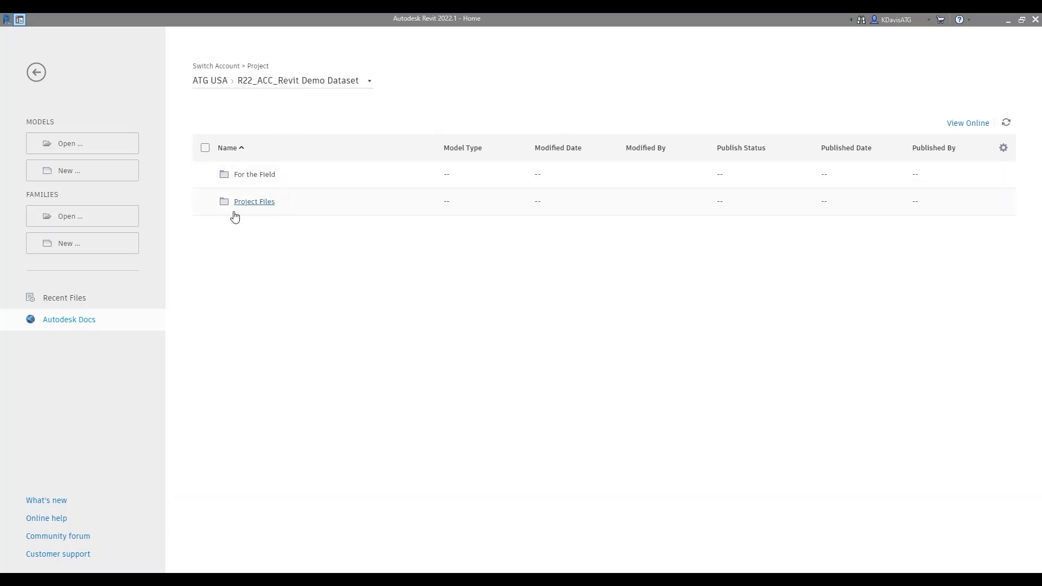
Open the Project Files folder of the R22_ACC_Revit Demo Dataset project in Autodesk Docs
{"action": "left_click", "coordinate": [262, 202]}
Browse into Architect, then Revit Model, to reveal the greyed R22_Arch_Office Demo_Central model
{"action": "left_click", "coordinate": [252, 177]}
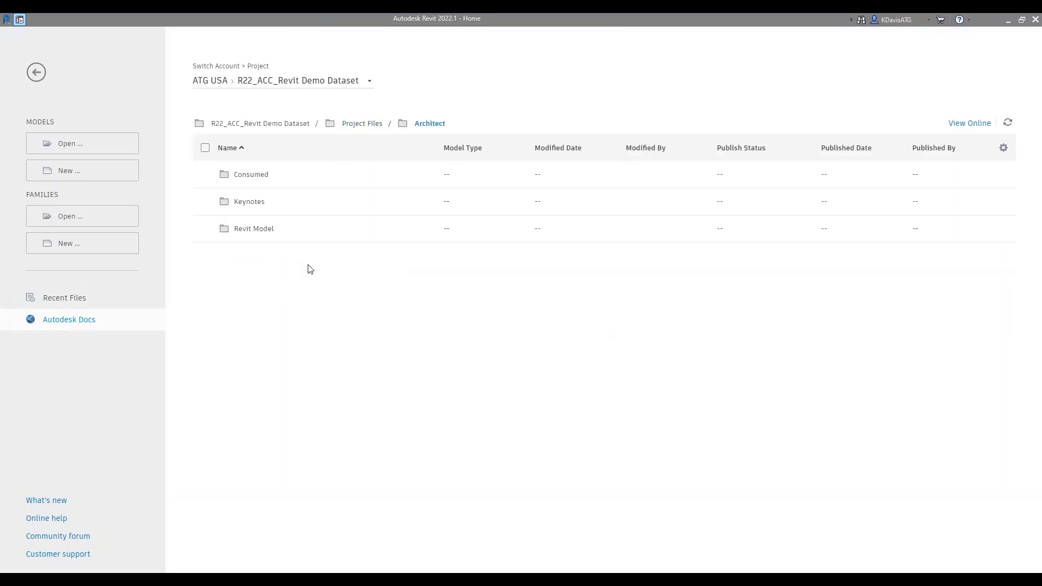
{"action": "left_click", "coordinate": [262, 231]}
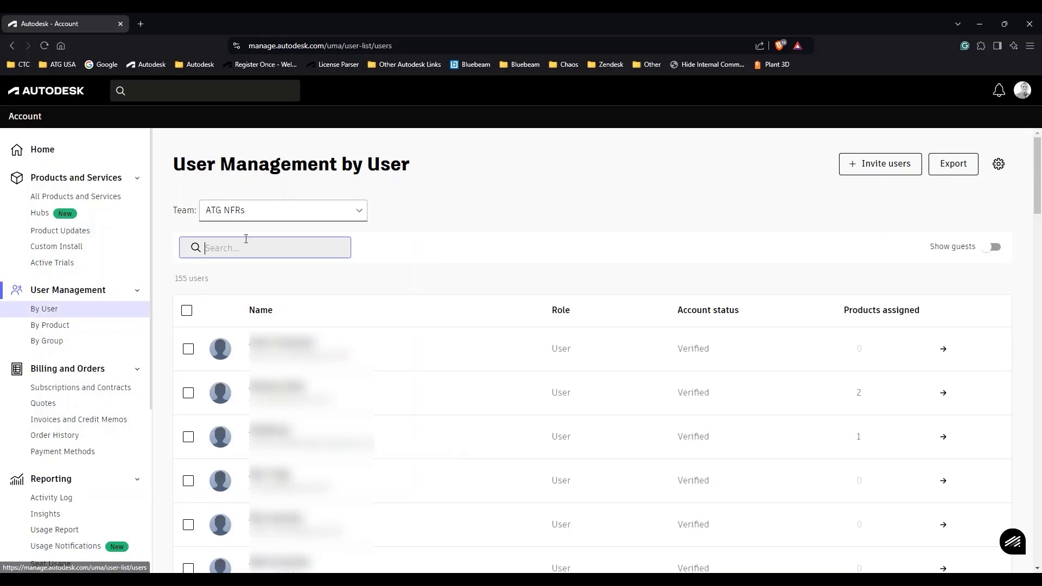
{"action": "type", "text": "ky"}
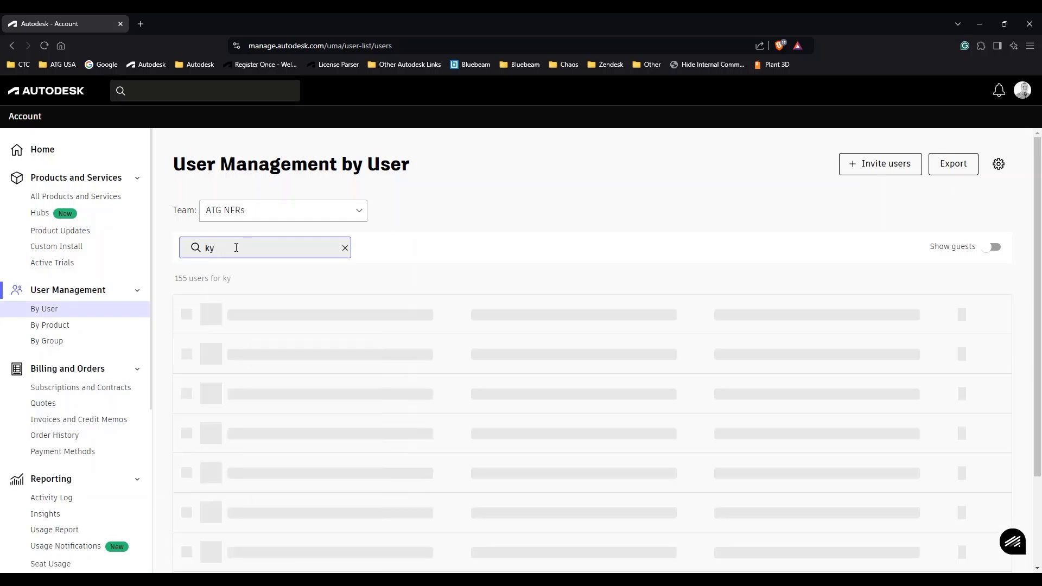
{"action": "type", "text": "le"}
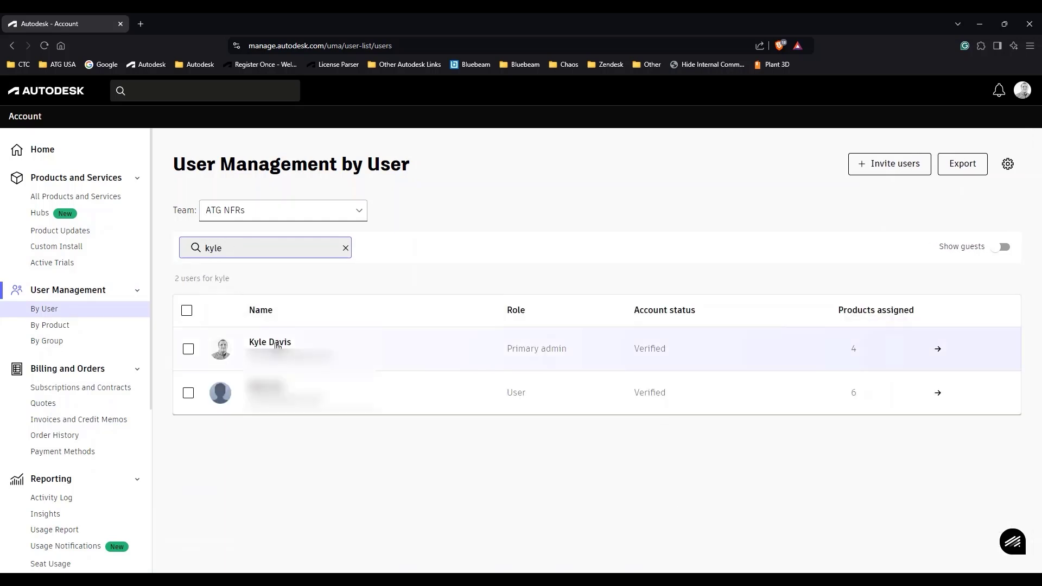
Open the admin user's details and assign them a BIM Collaborate Pro license
{"action": "left_click", "coordinate": [275, 346]}
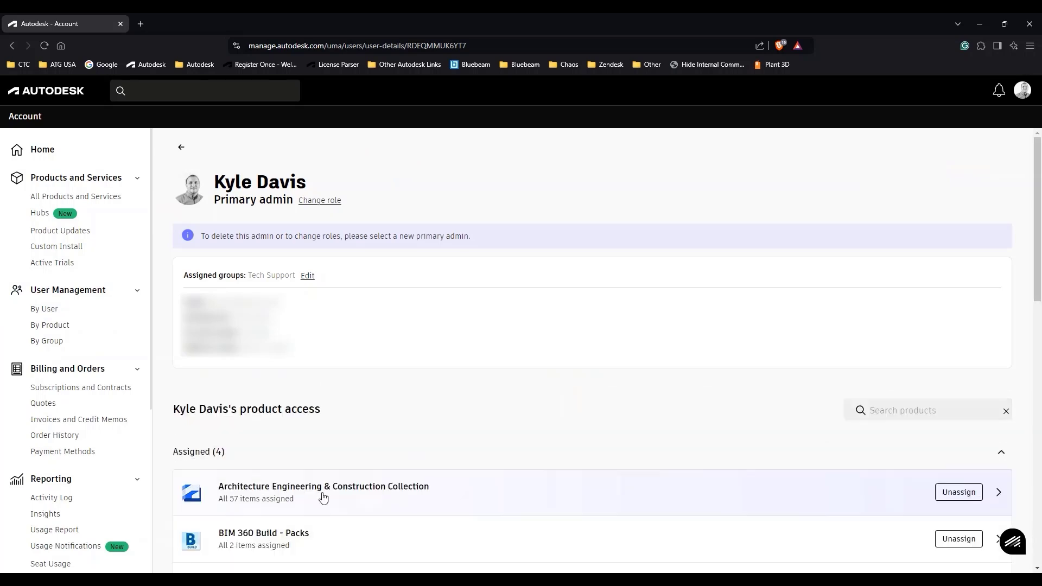
{"action": "scroll", "coordinate": [253, 488], "scroll_direction": "down", "scroll_amount": 2}
{"action": "scroll", "coordinate": [253, 489], "scroll_direction": "down", "scroll_amount": 1}
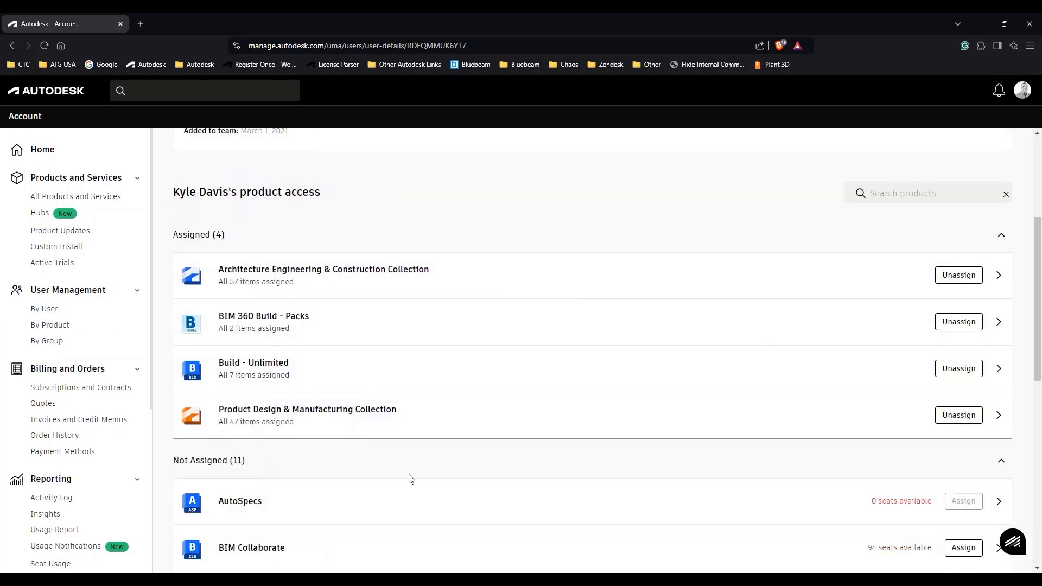
{"action": "scroll", "coordinate": [513, 442], "scroll_direction": "down", "scroll_amount": 2}
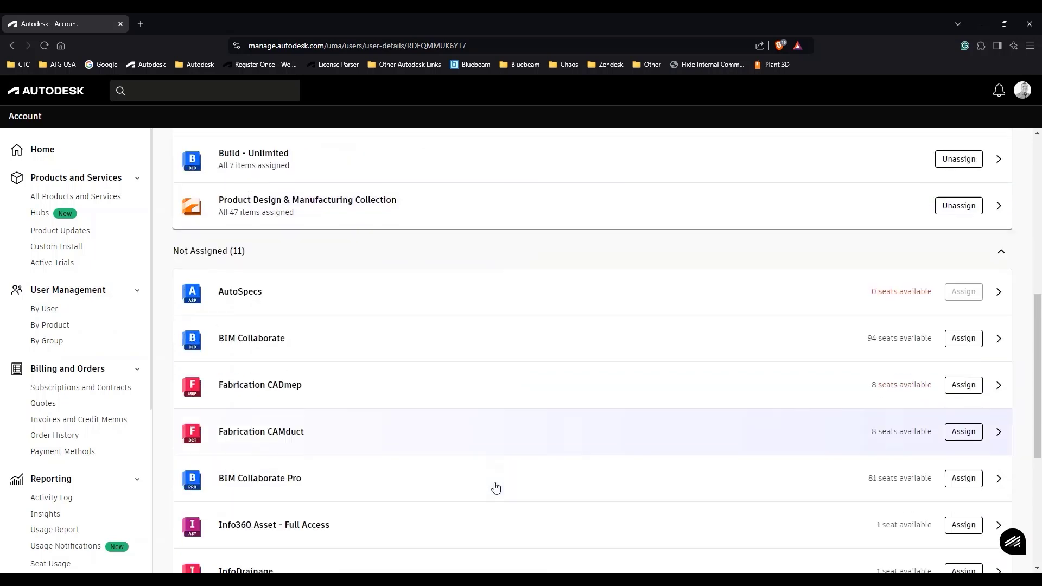
{"action": "scroll", "coordinate": [495, 485], "scroll_direction": "down", "scroll_amount": 1}
{"action": "left_click", "coordinate": [965, 424]}
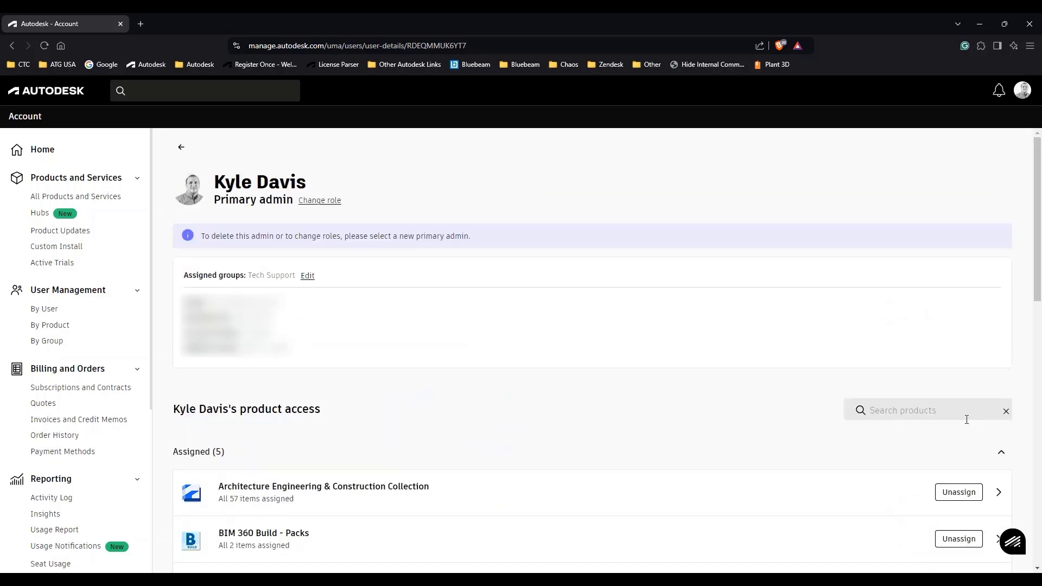